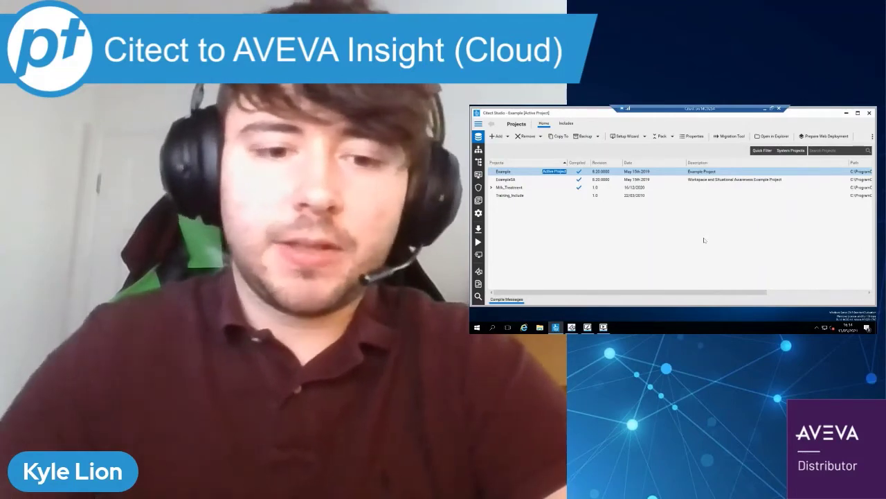
Review the architecture diagram, then inspect the CtAPI Remote parameter in the Computer Setup Editor.
key(alt+Tab)
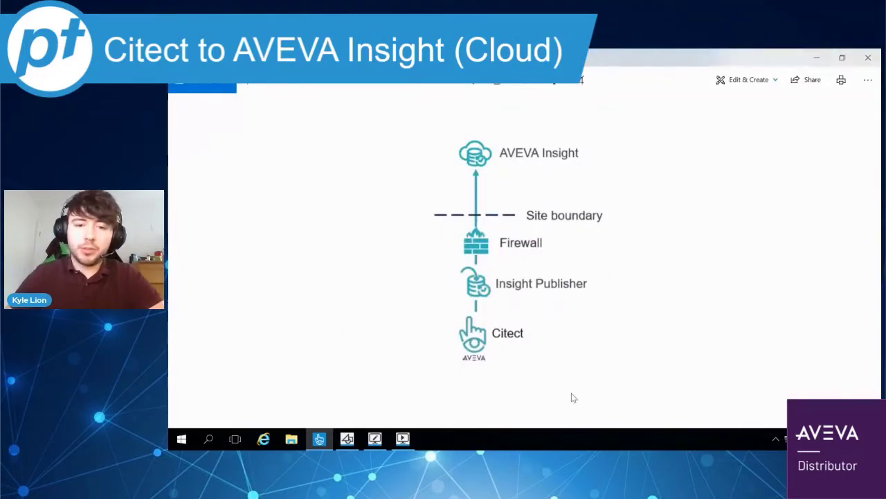
click(816, 58)
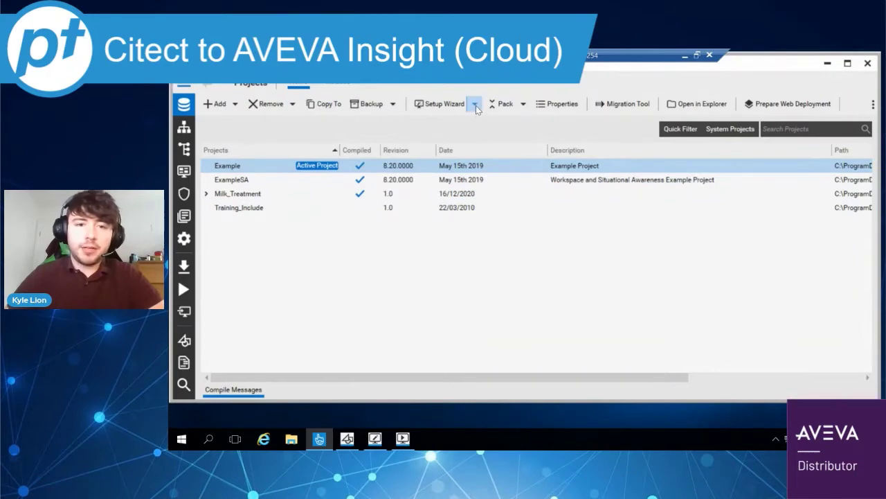
click(476, 106)
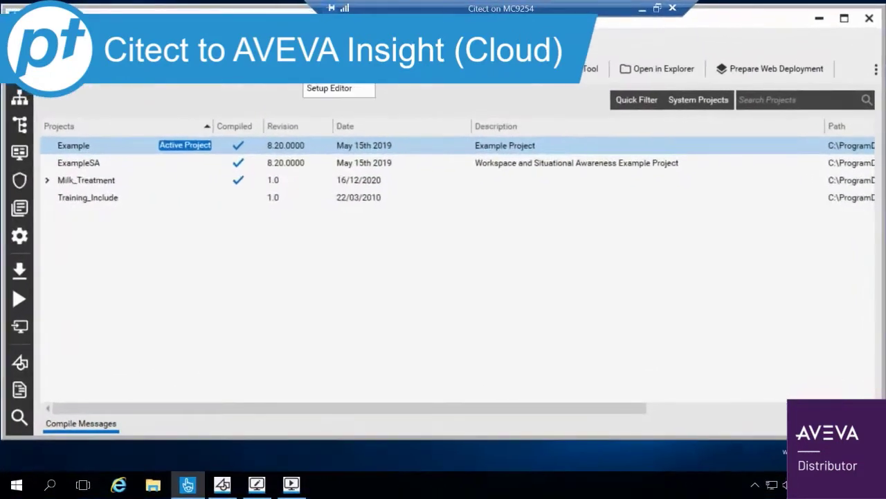
click(353, 88)
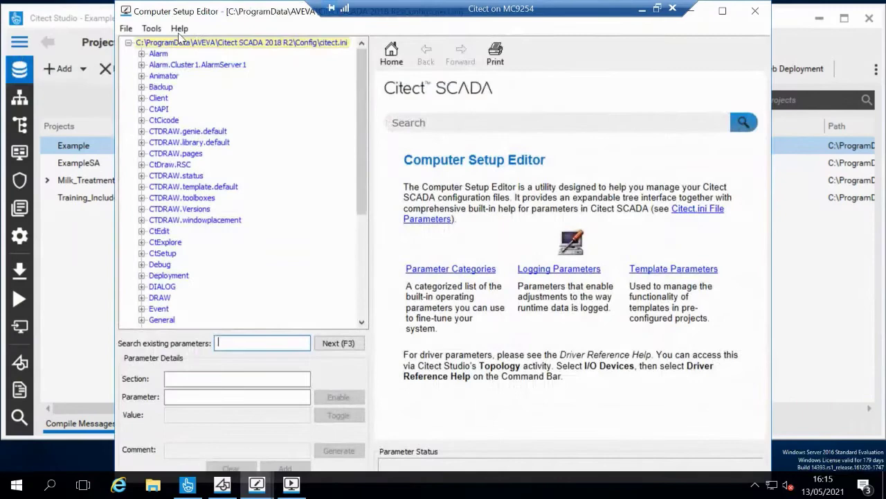
click(142, 110)
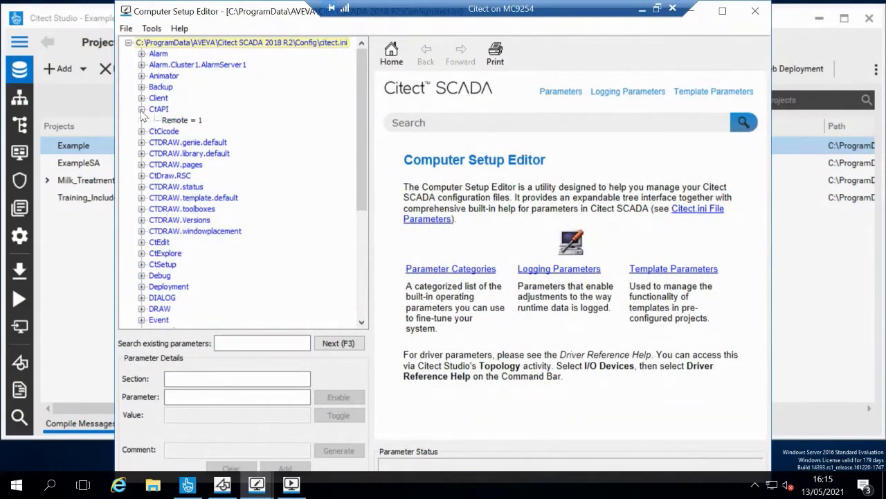
click(161, 111)
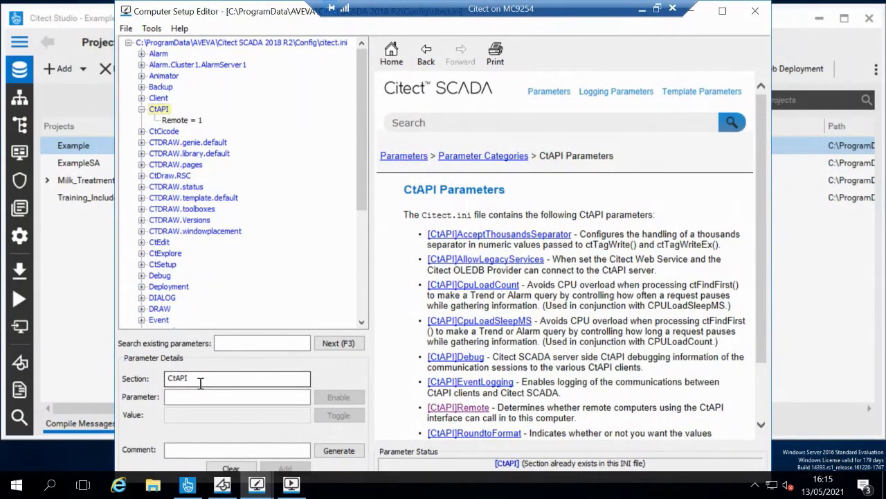
click(196, 121)
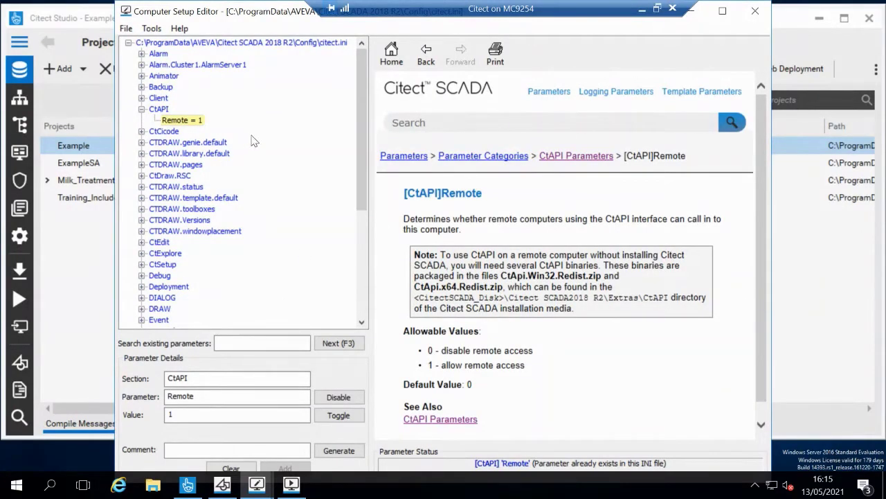
click(755, 12)
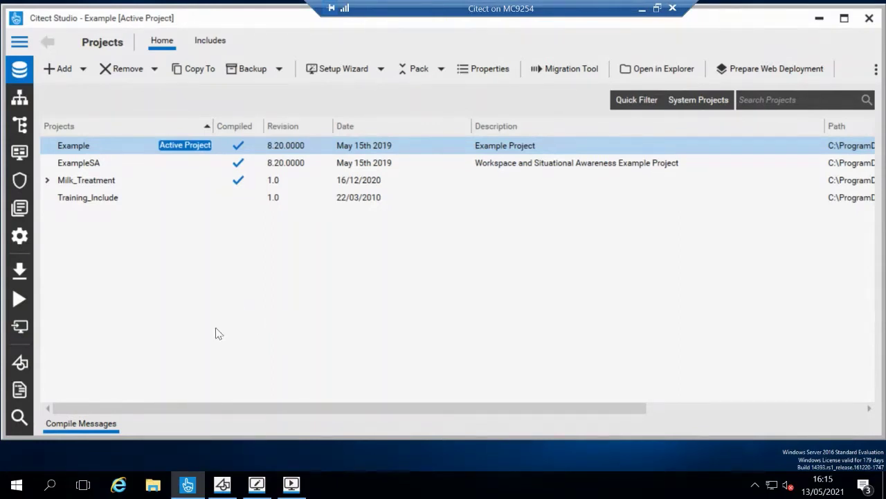
Launch Citect SCADA Connector from the Wonderware program group.
click(17, 484)
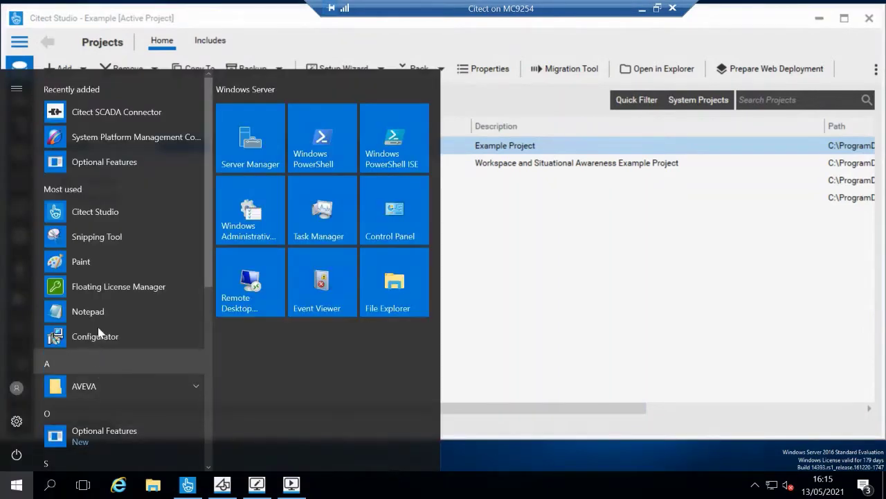
scroll(118, 283, down, 5)
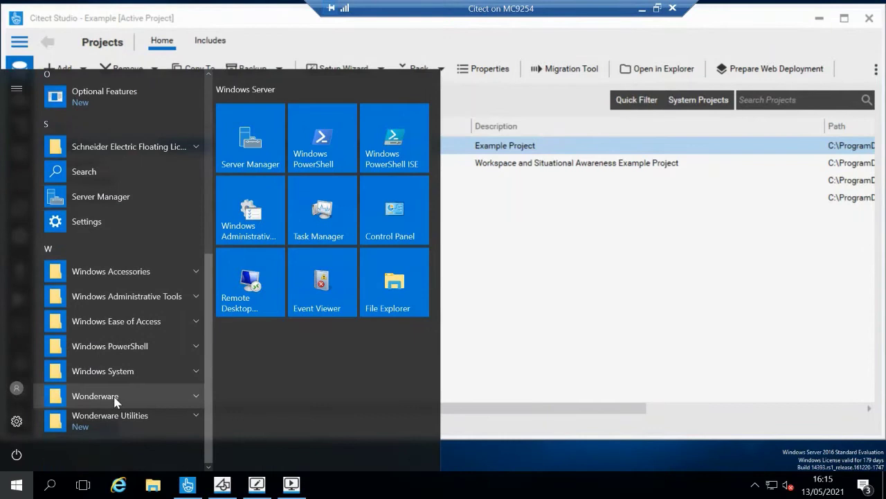
click(119, 397)
click(118, 420)
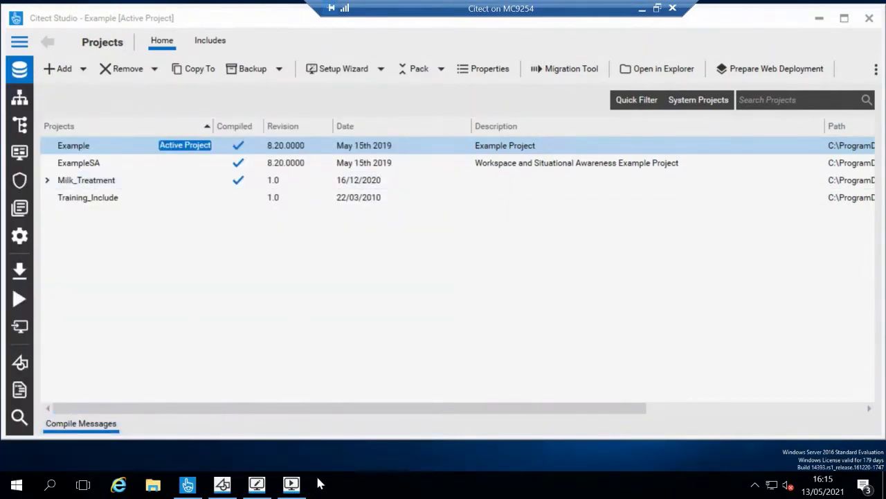
Switch the connector destination to Insight (Cloud), confirm, and register the licence.
click(756, 484)
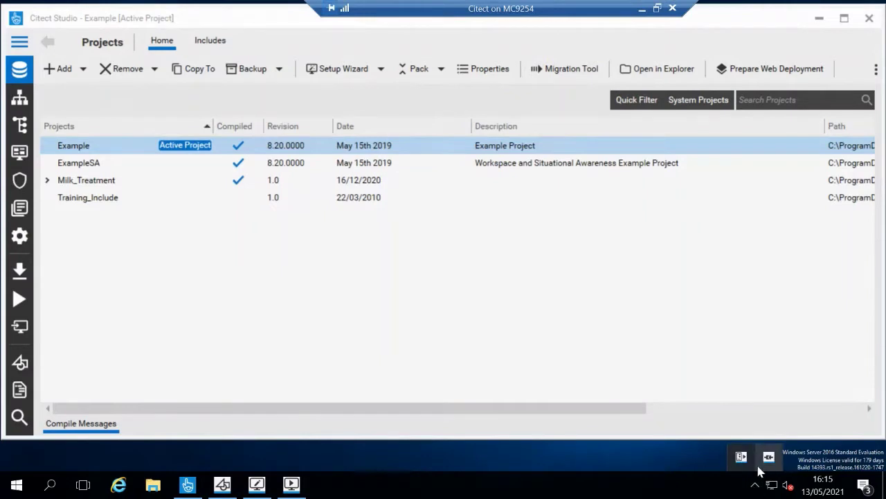
click(768, 459)
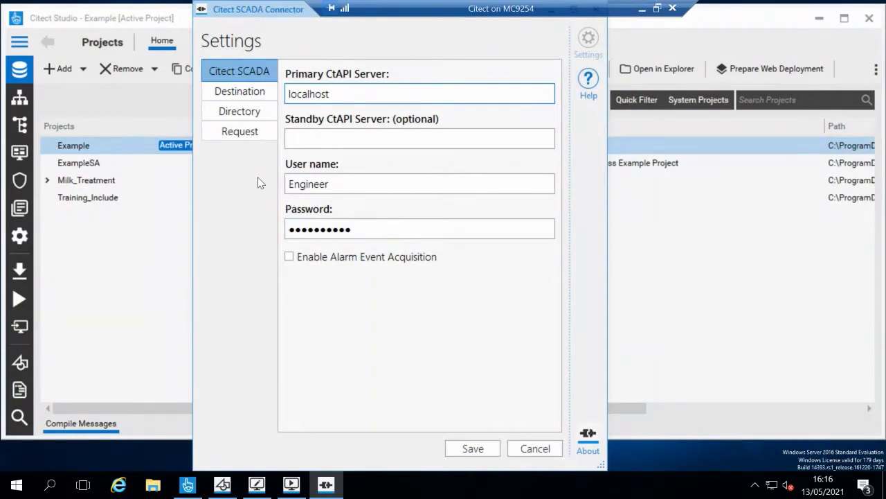
click(226, 97)
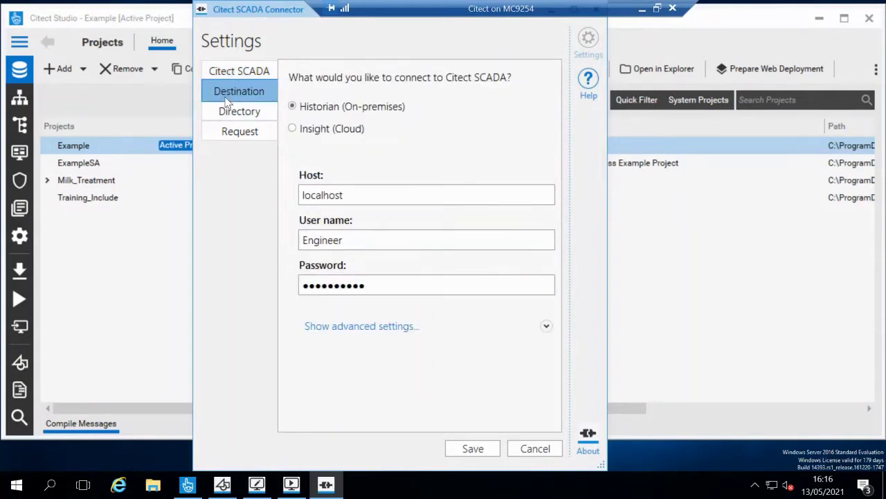
click(293, 130)
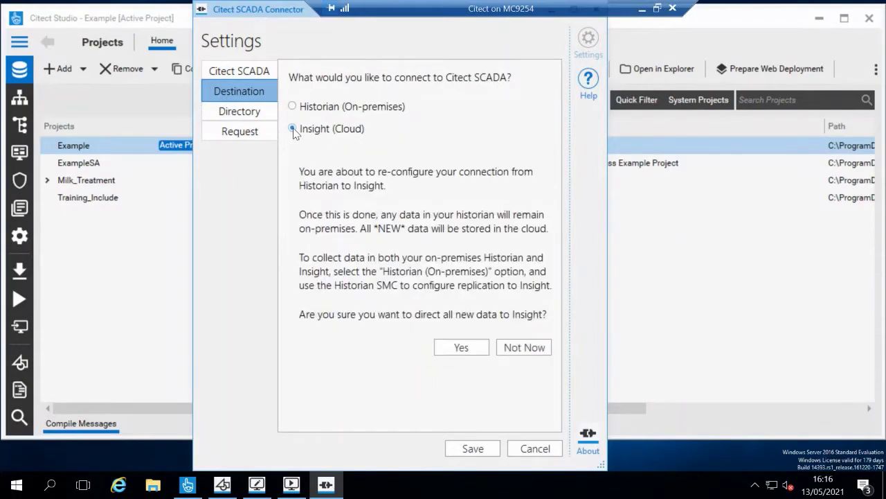
click(461, 348)
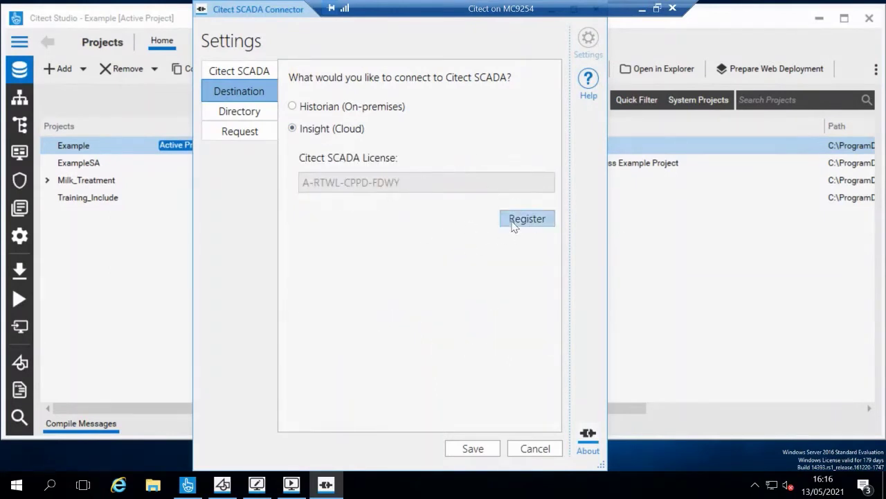
click(516, 220)
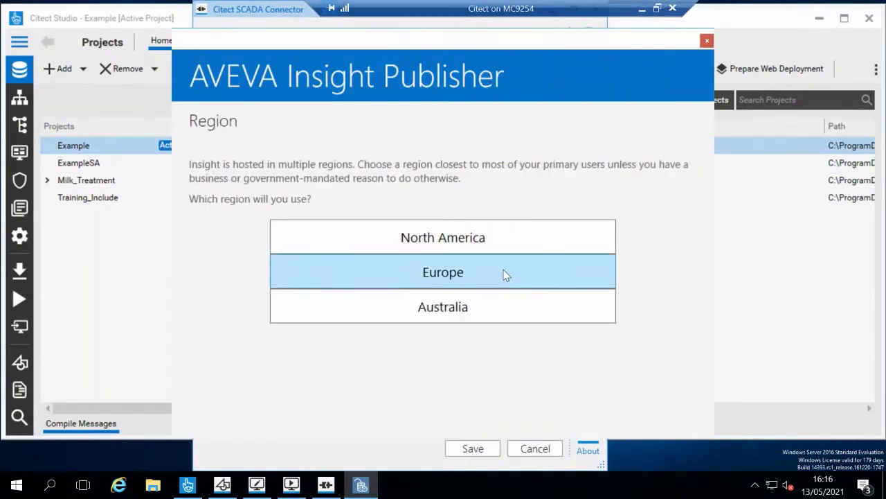
Choose the Europe region and sign in with an existing Insight account password.
click(471, 273)
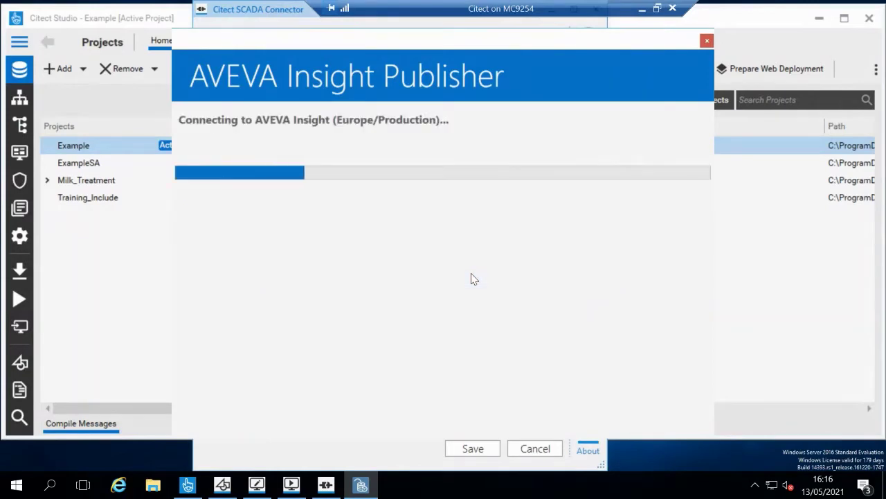
click(449, 239)
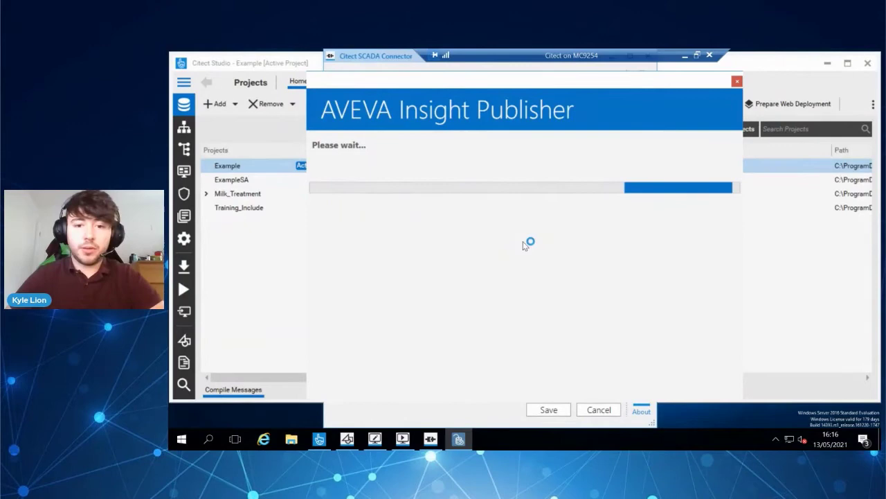
click(505, 312)
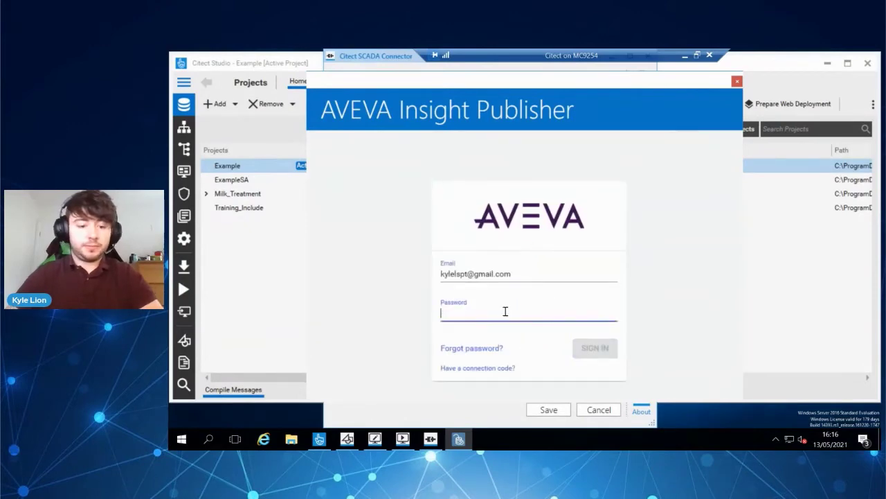
text(••••••)
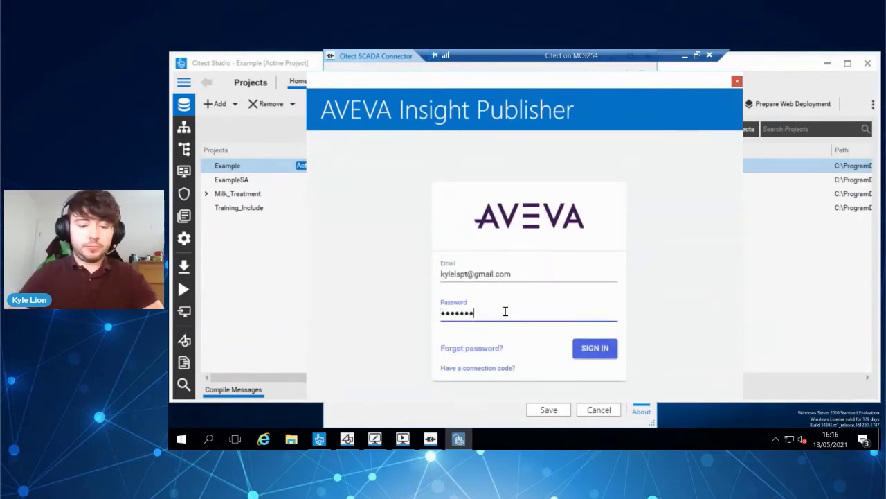
text(•••••)
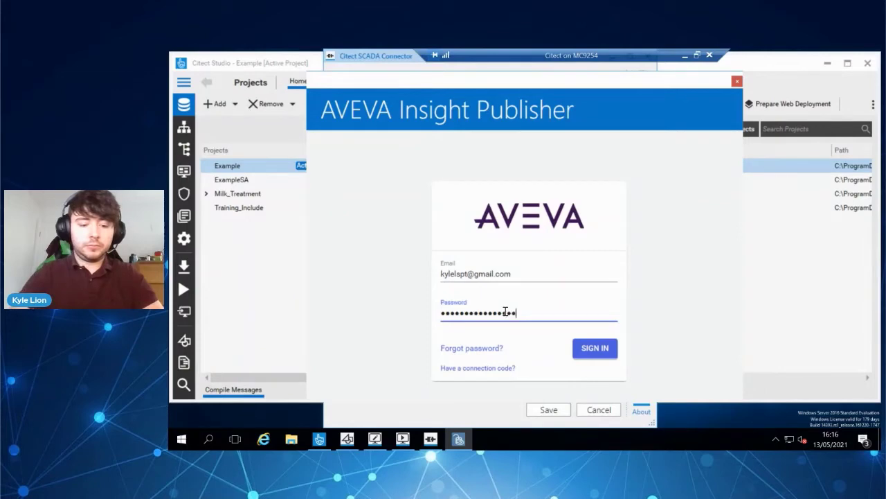
click(595, 348)
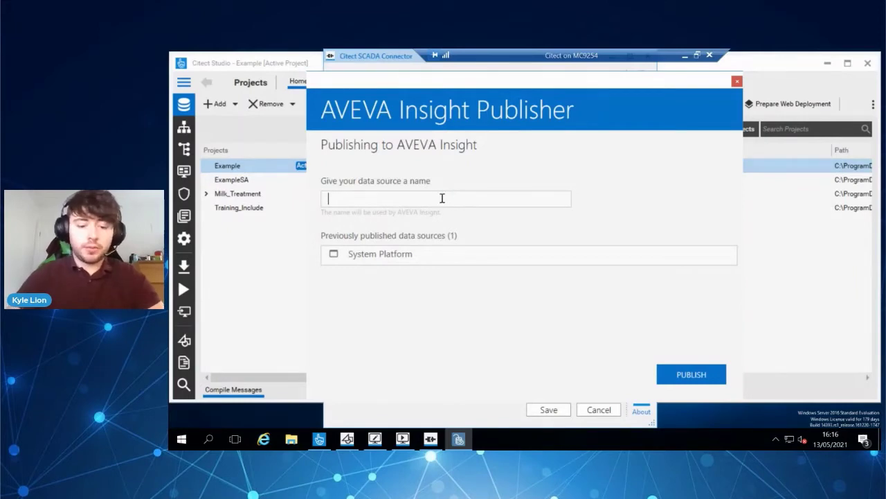
Name the data source 'Citect' and publish it to AVEVA Insight.
text(ct)
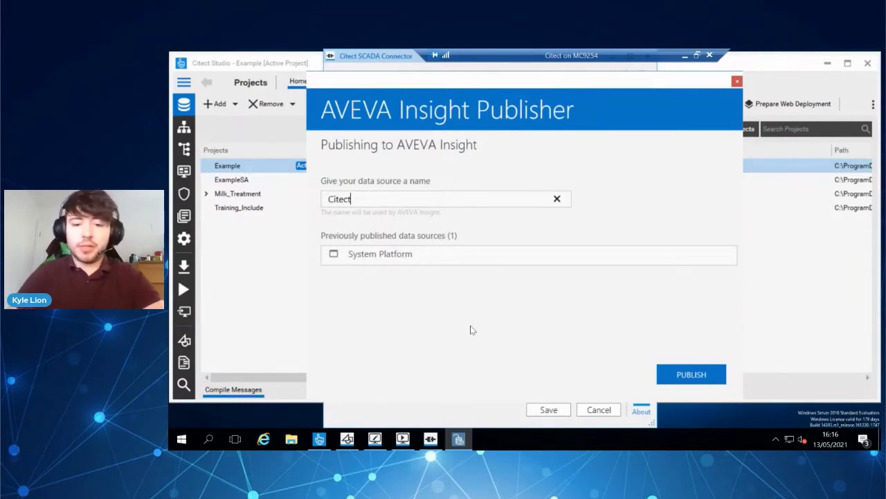
click(562, 412)
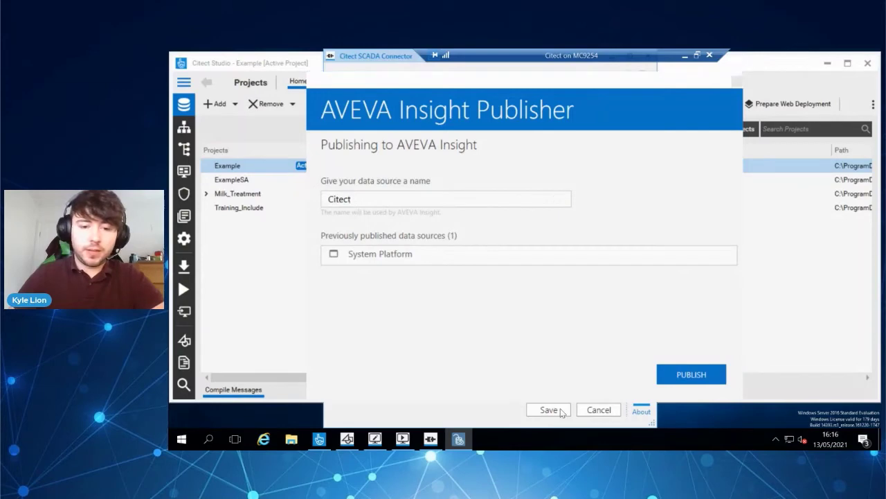
click(660, 374)
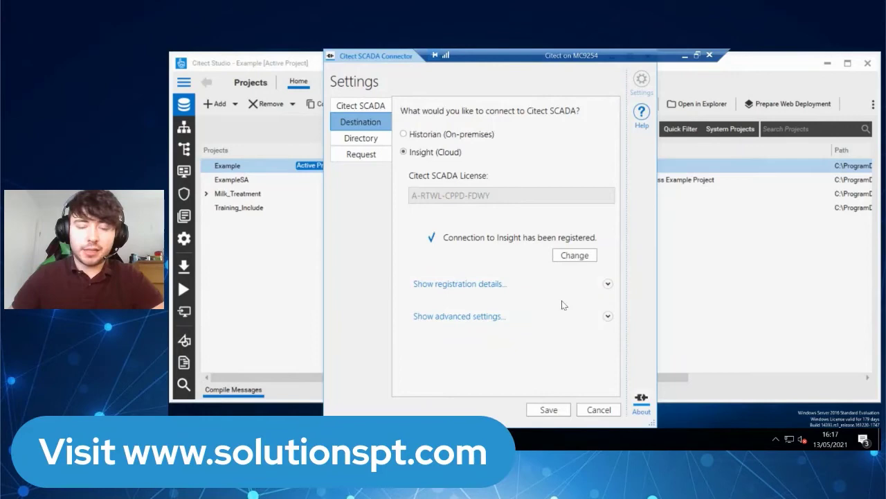
Save the Insight connection settings, minimize the started connector to the tray, and bring the Citect runtime forward.
click(538, 412)
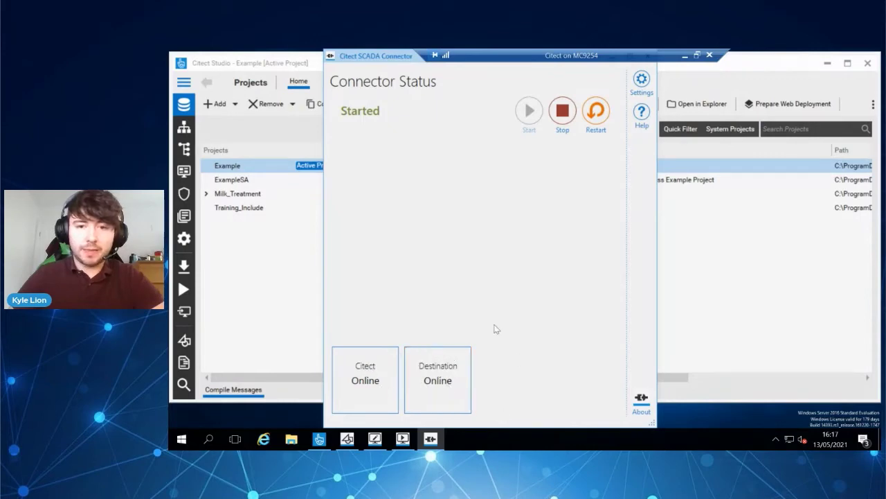
drag(379, 62, 394, 104)
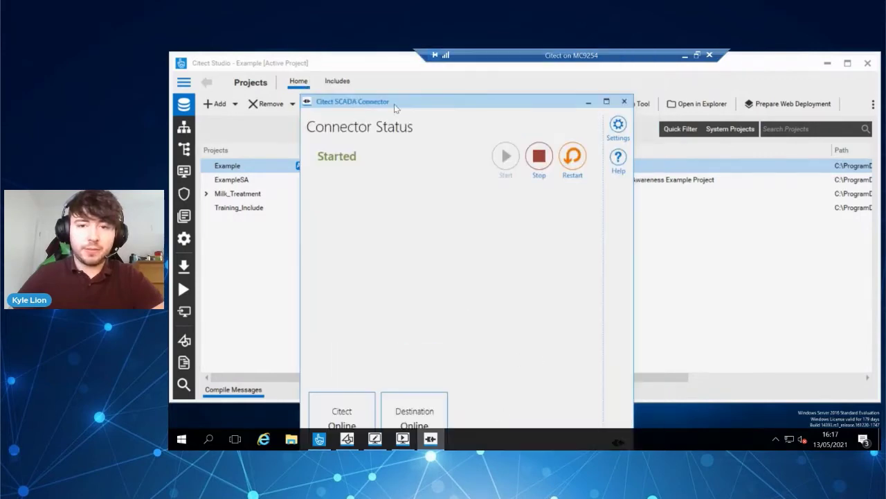
click(588, 103)
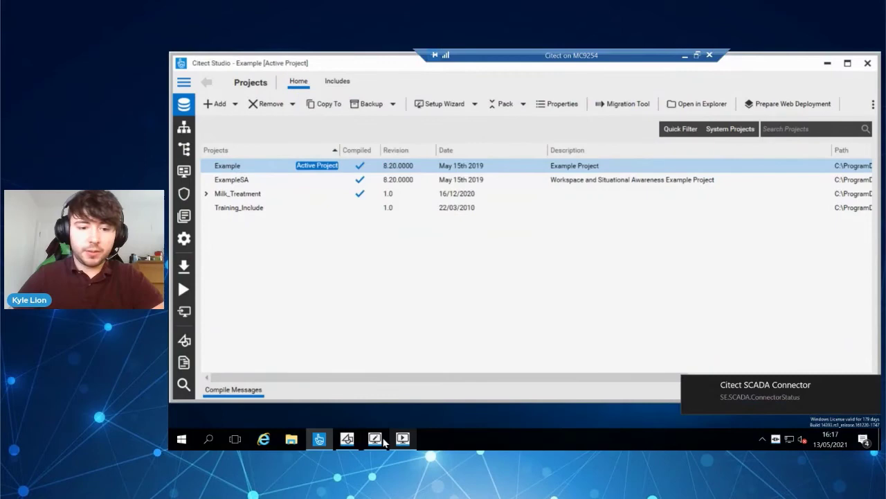
mouse_move(382, 443)
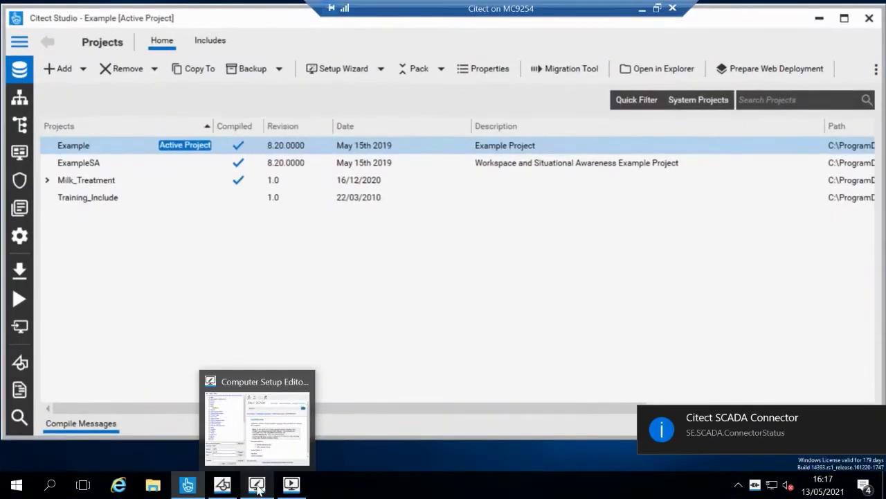
click(414, 391)
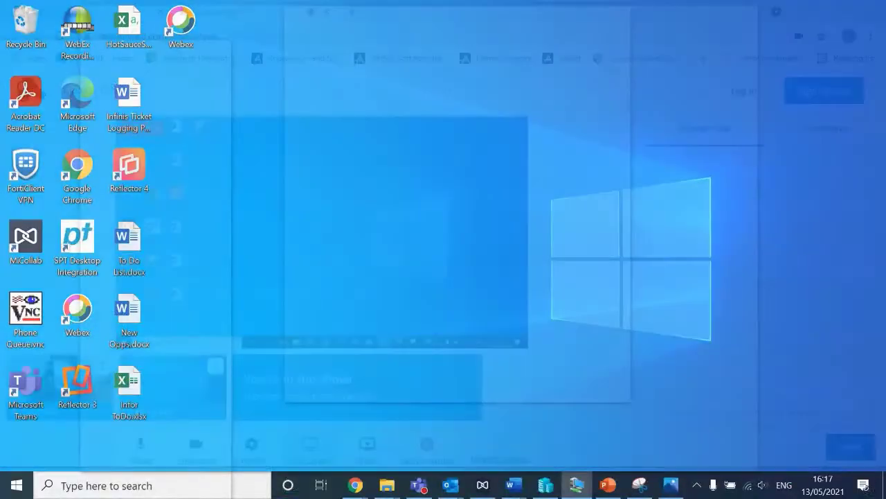
Check Administration > Data Sources lists Citect, then return to the Insight Explore page.
click(74, 18)
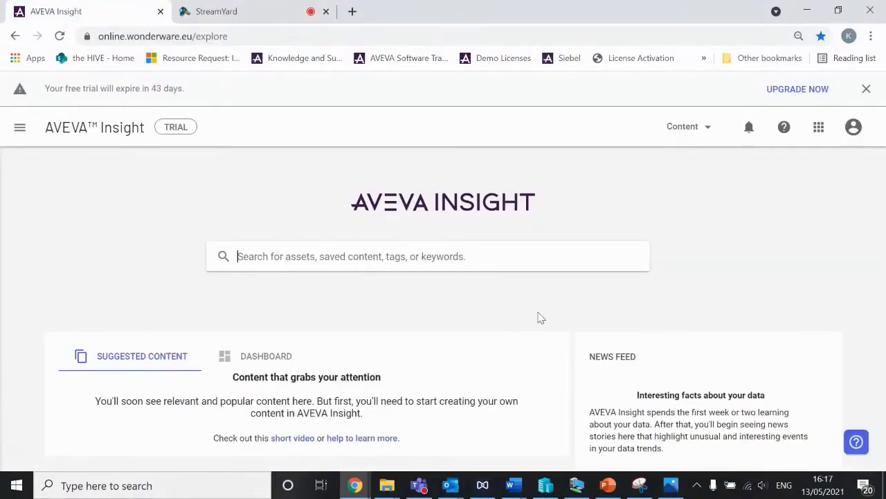
click(819, 126)
click(773, 196)
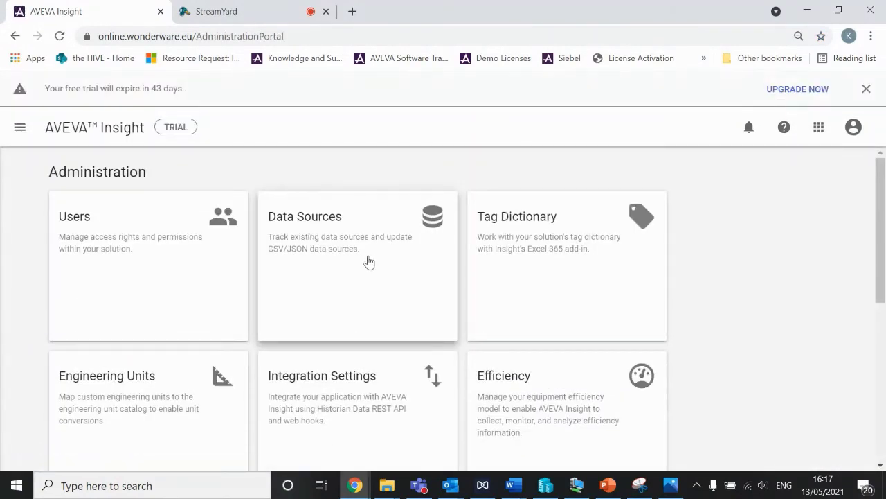
click(369, 262)
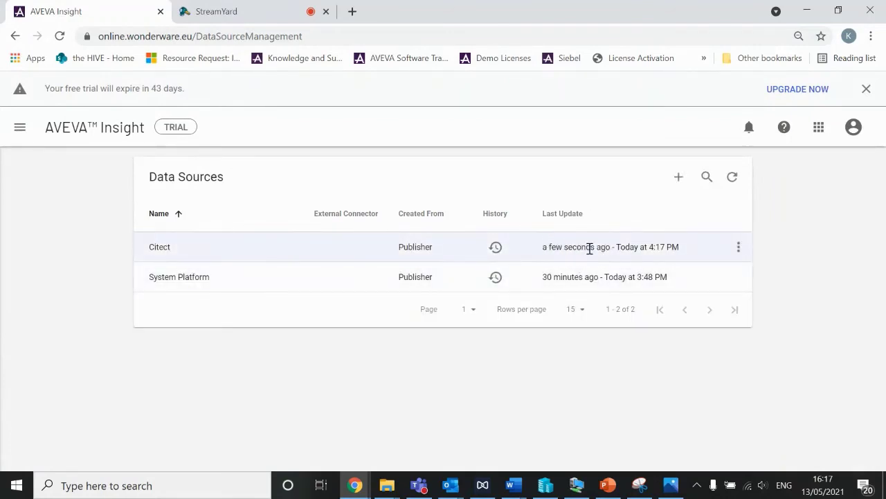
click(80, 130)
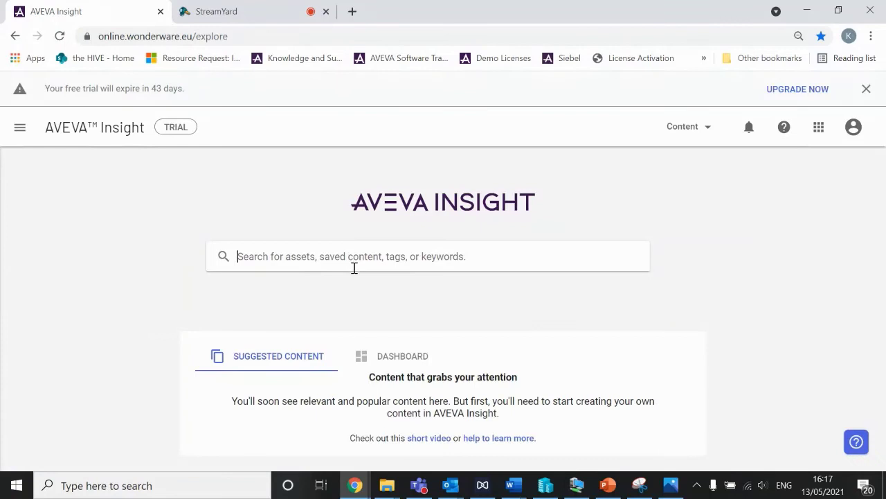
Show Citect tag Cluster1.Arrow_Network3.Discrete in the Mixed data results.
click(396, 259)
scroll(320, 306, down, 2)
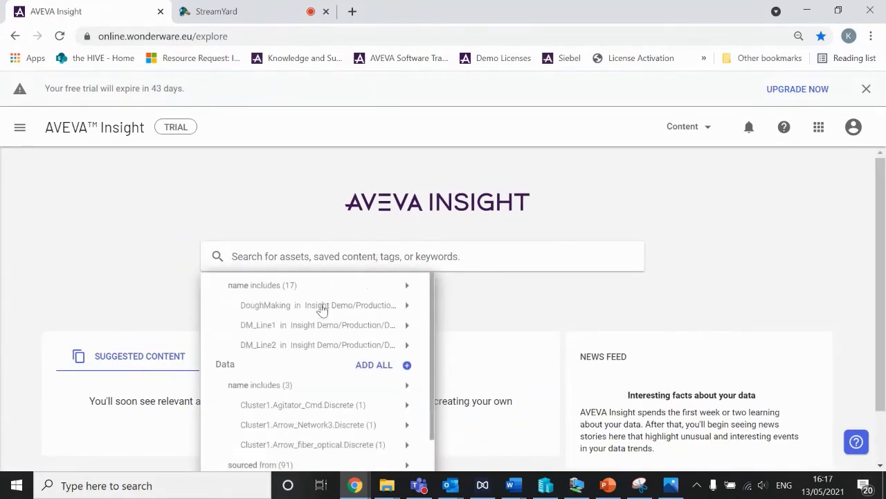
scroll(284, 346, down, 2)
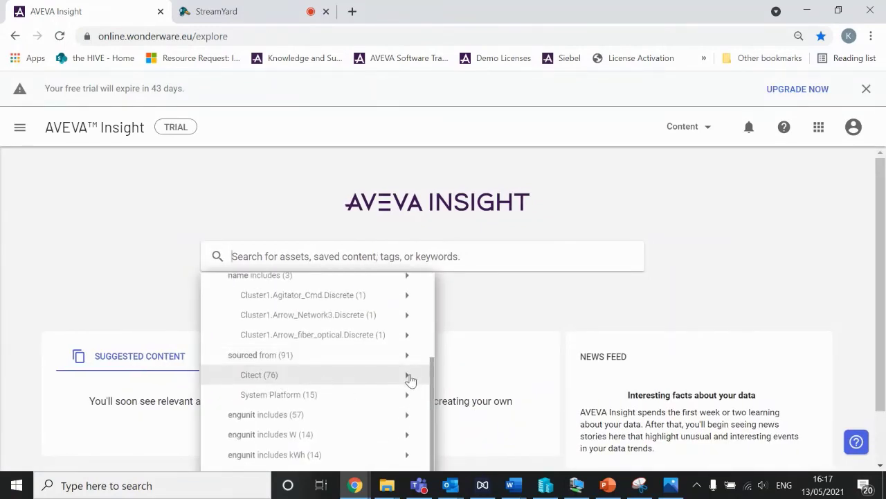
click(409, 378)
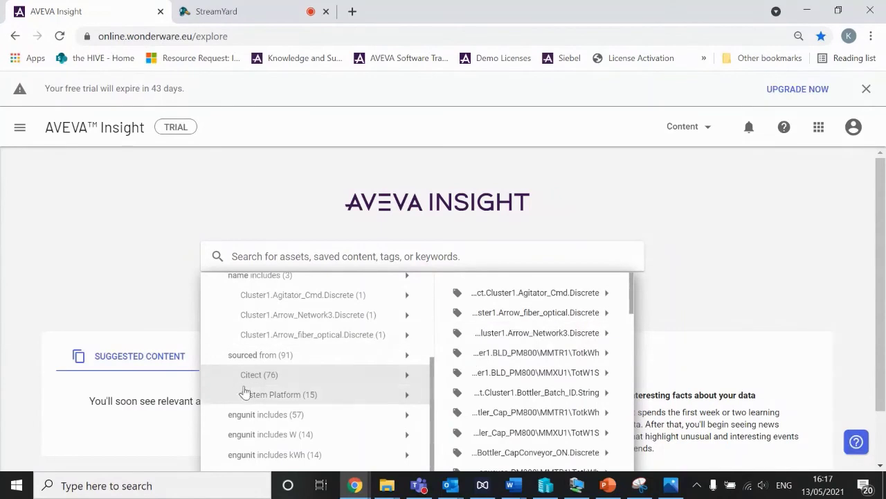
scroll(537, 322, down, 1)
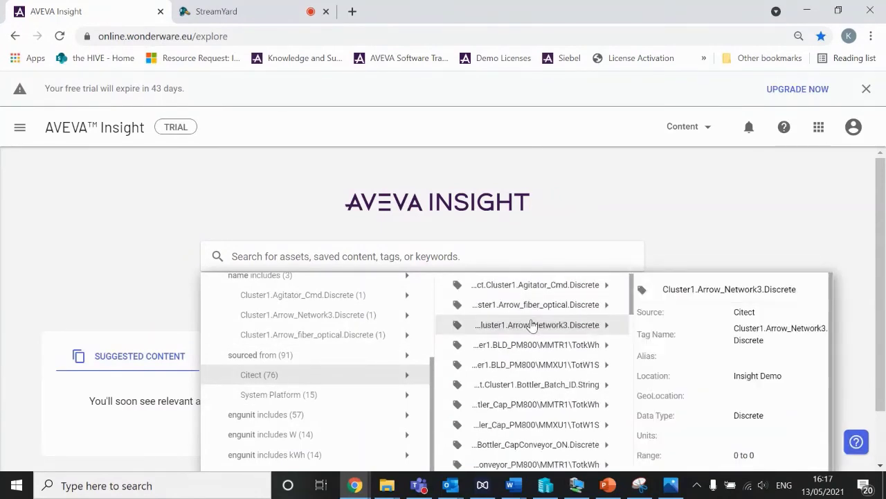
click(601, 325)
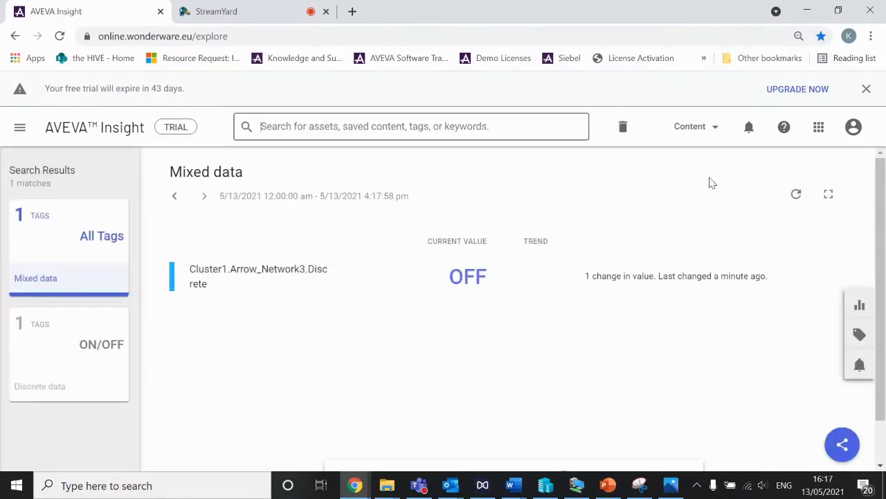
Add the Citect tag Bottler_CapConveyor_PM800\MMTR1\TotkWh to the results.
click(298, 126)
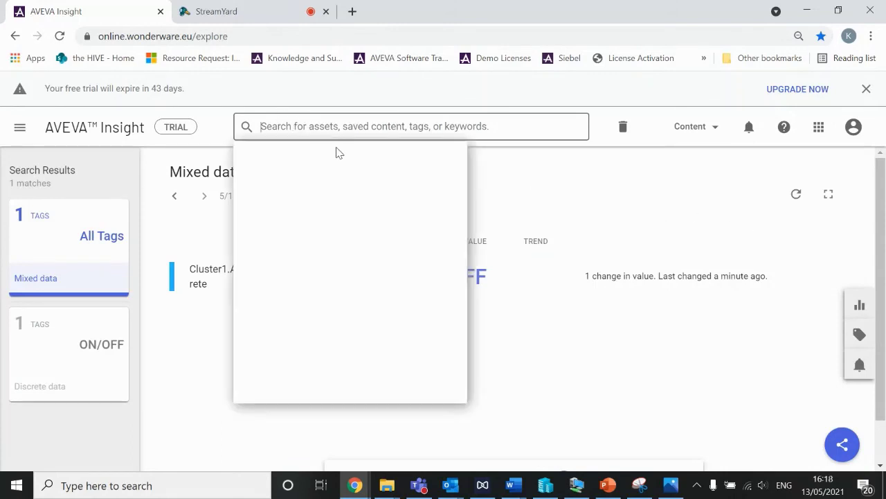
scroll(322, 293, down, 2)
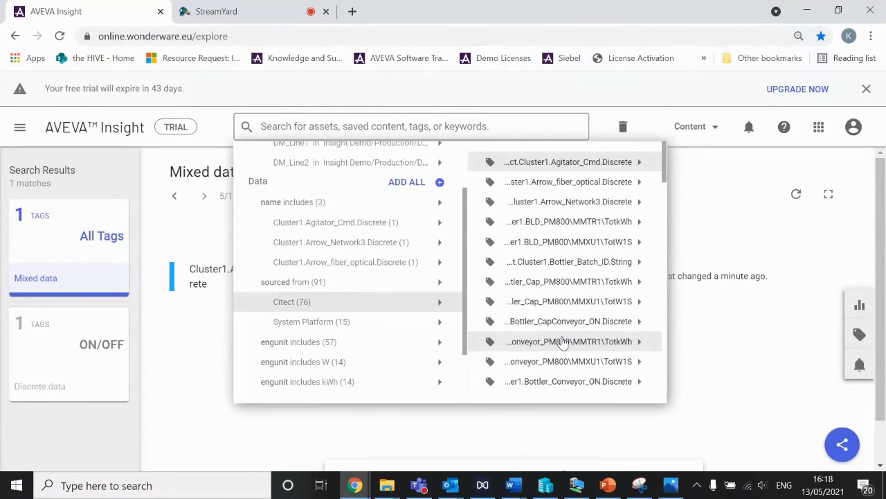
click(563, 343)
click(194, 381)
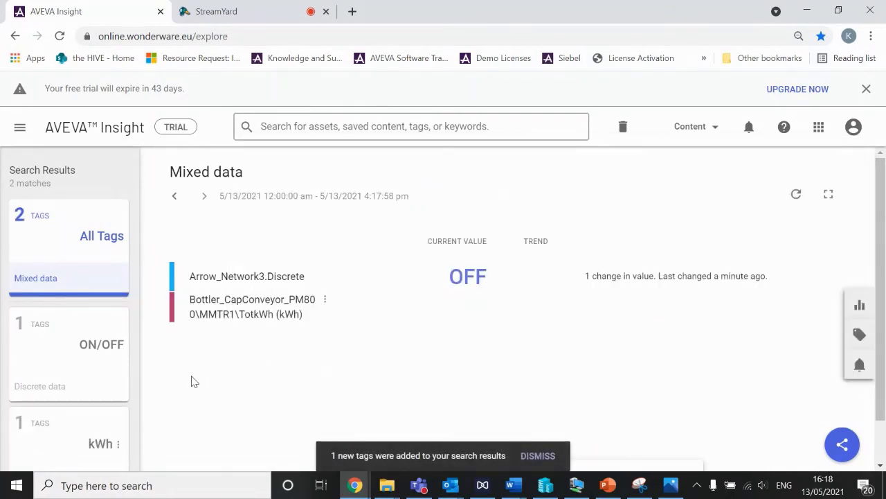
scroll(550, 313, down, 1)
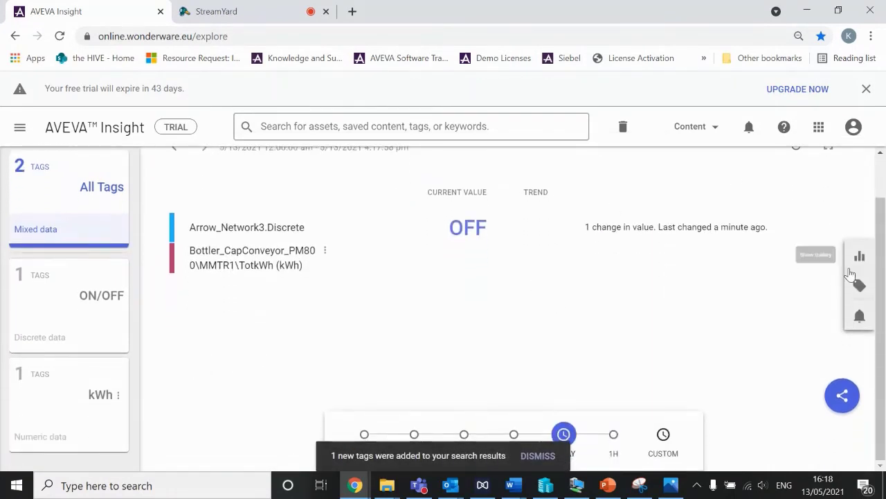